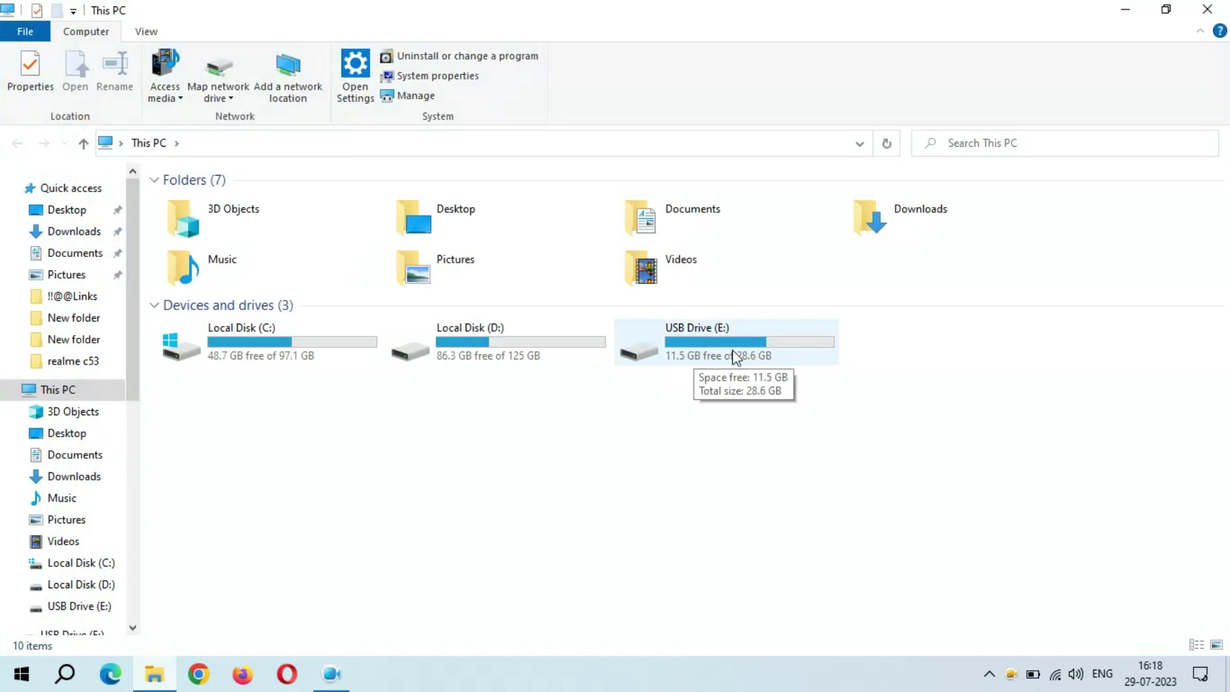
- Open the DCIM folder on USB Drive (E:), look through its photos in the photo viewer and close the viewer
double_click(268, 293)
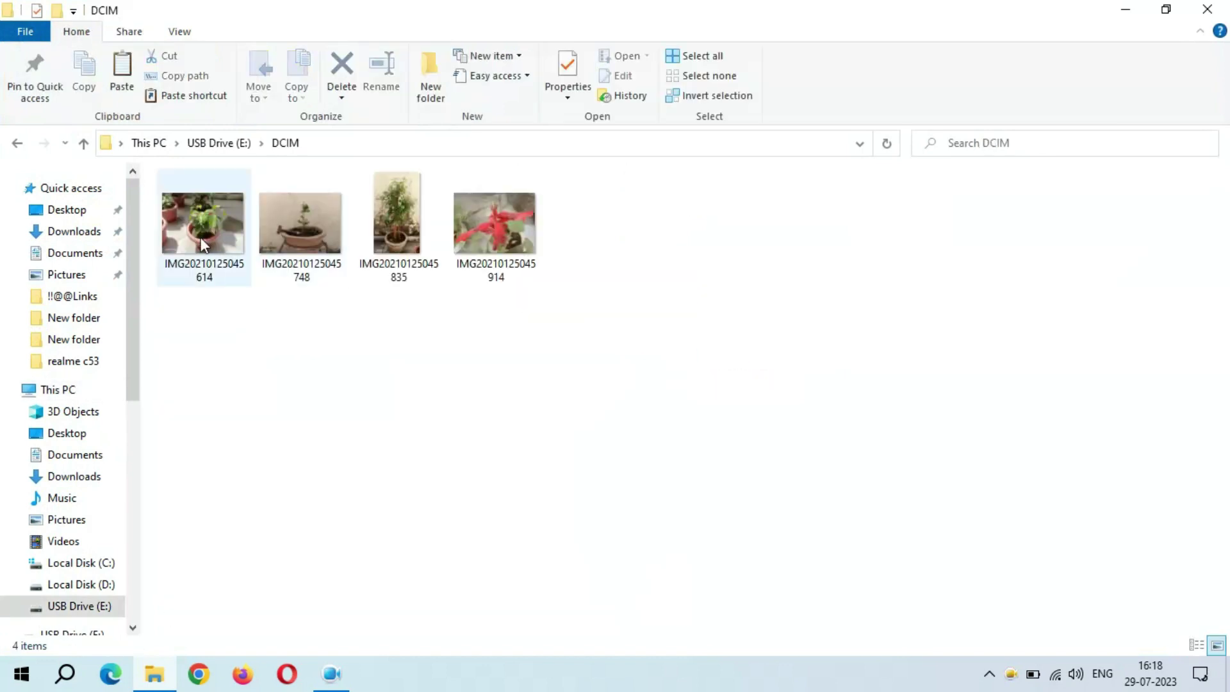
double_click(485, 240)
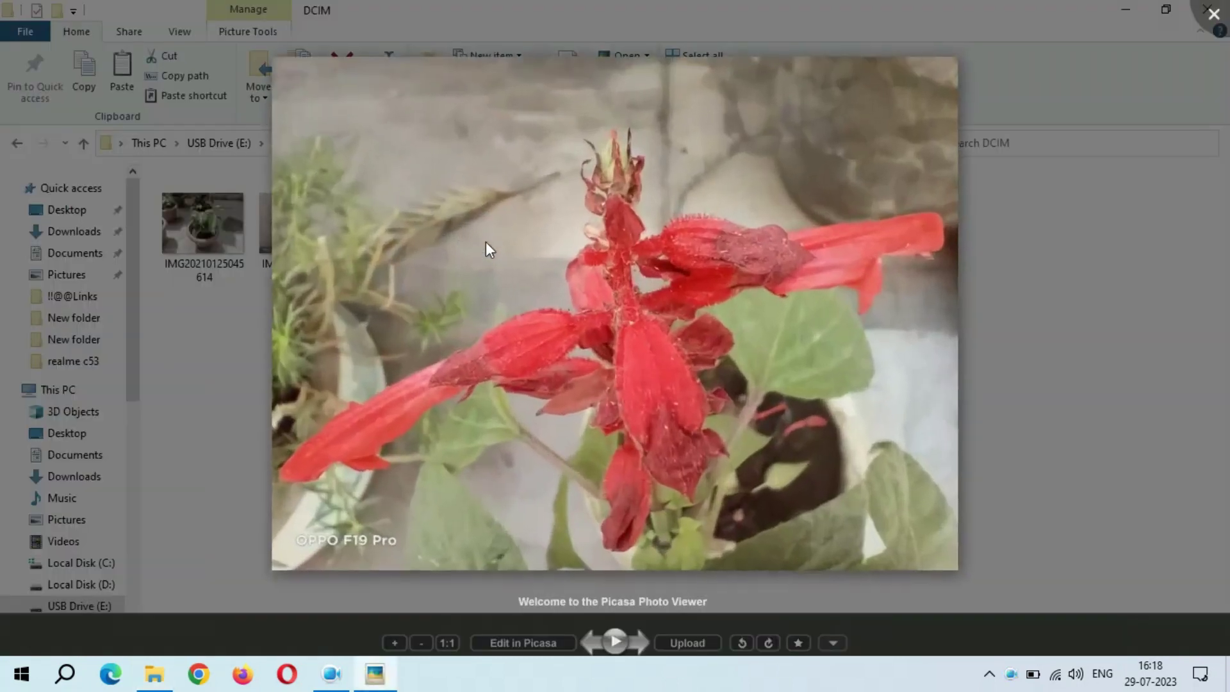
key(Left)
key(Left)
key(Left)
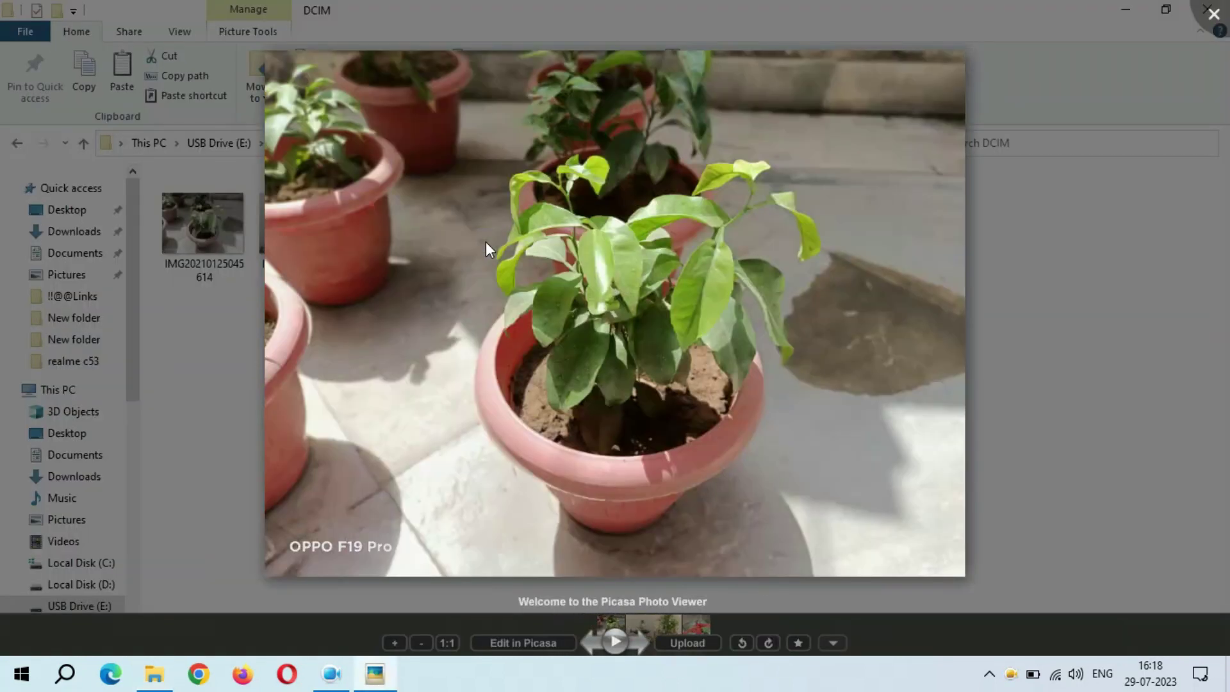
click(1213, 13)
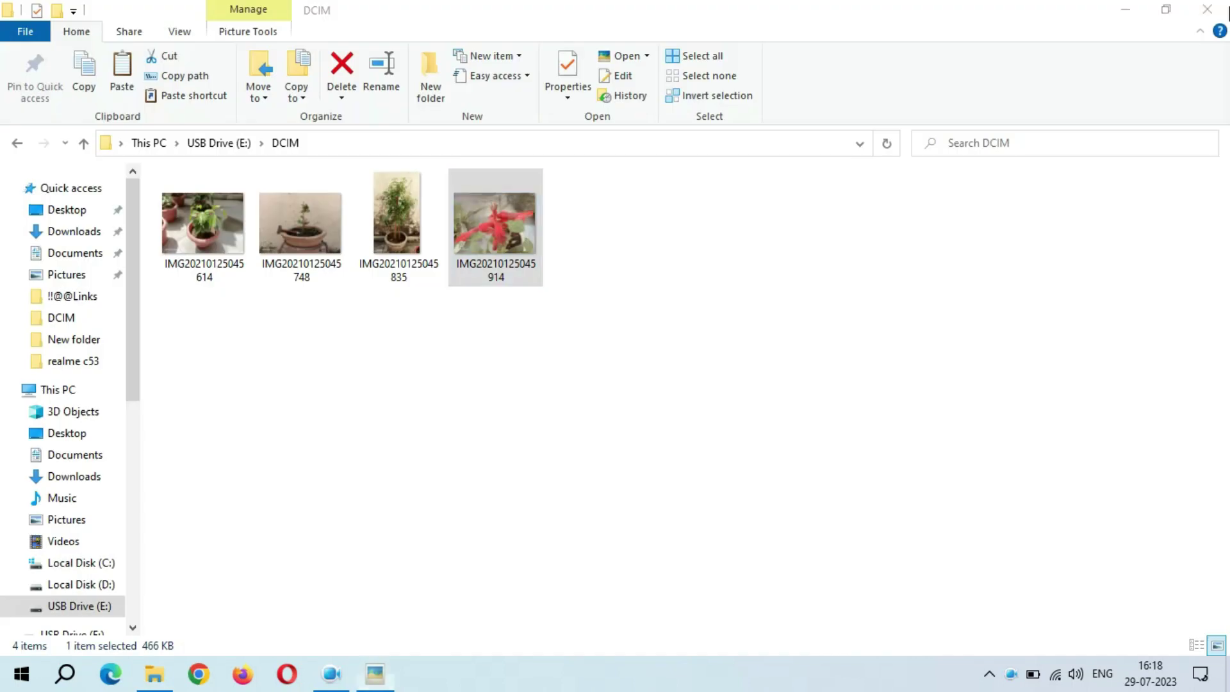
- Permanently delete all four photos from the DCIM folder on the USB drive and close the folder window
drag(610, 205, 203, 251)
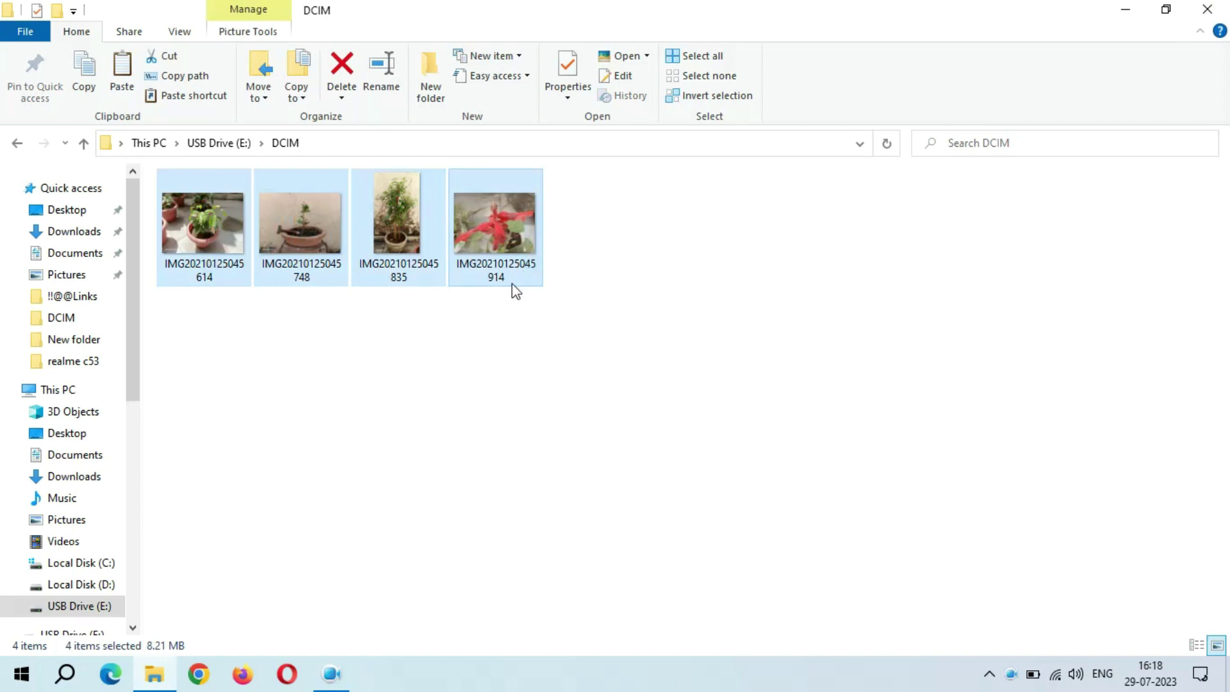
click(532, 299)
drag(665, 220, 210, 247)
right_click(210, 241)
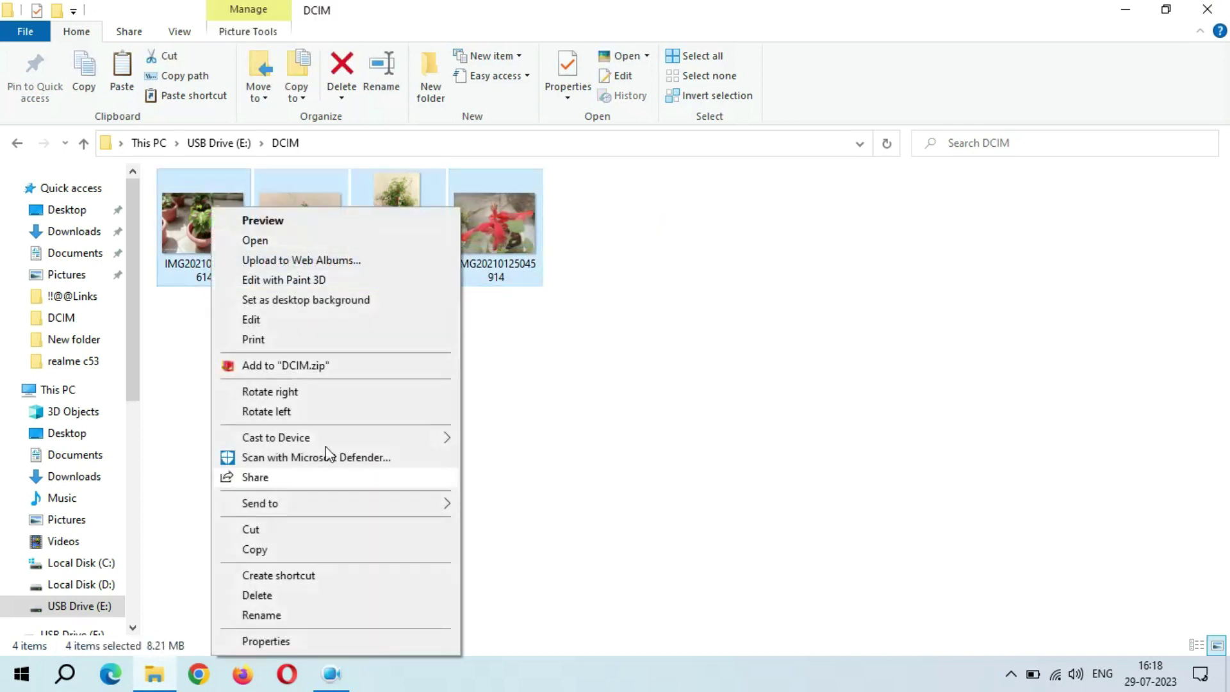
click(318, 593)
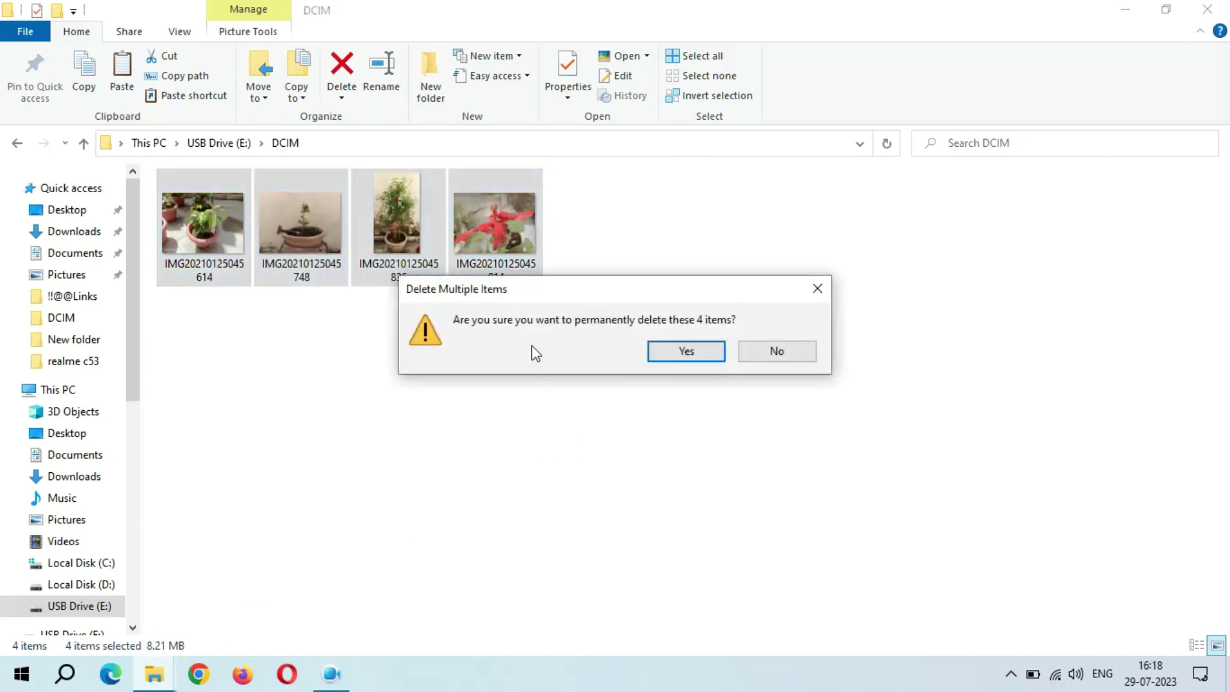
click(681, 353)
click(1224, 8)
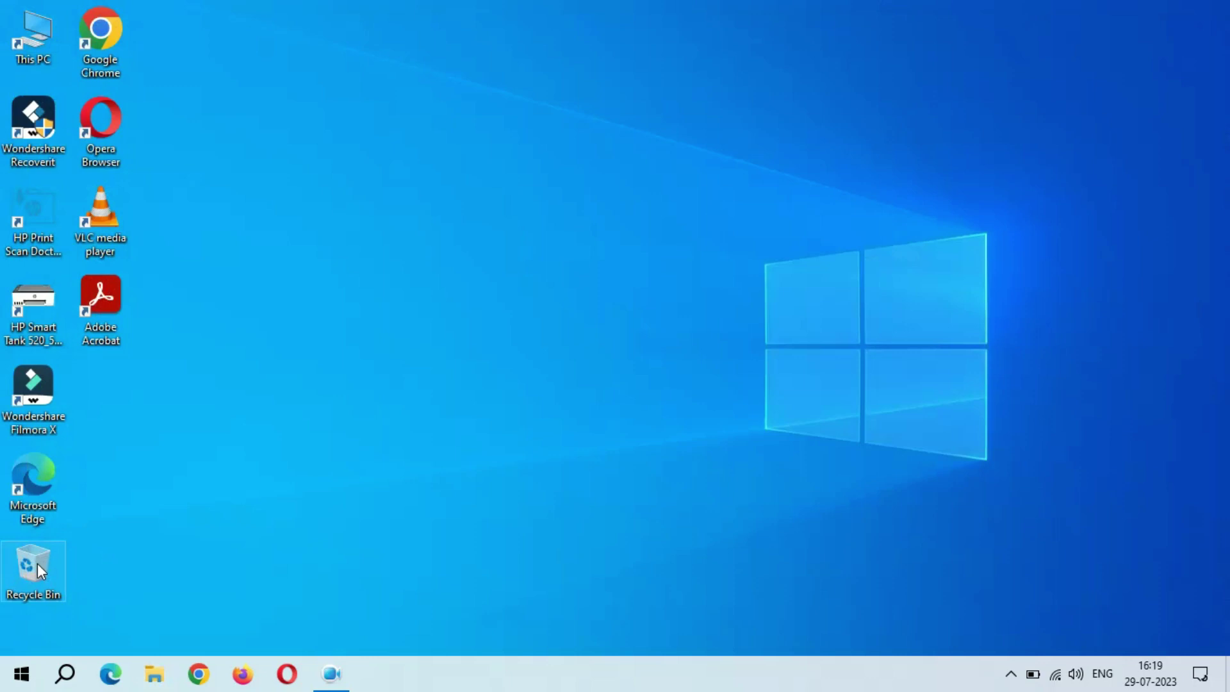
- Launch Wondershare Recoverit and start a recovery scan of the E:\DCIM folder
right_click(43, 161)
click(67, 173)
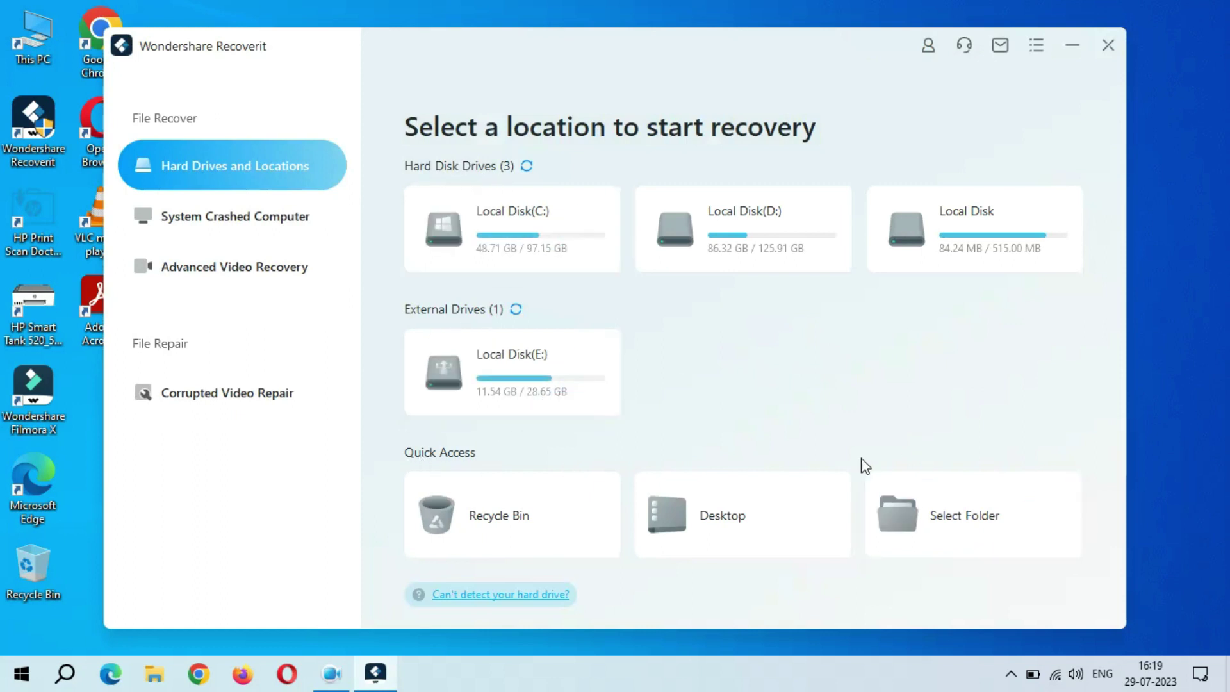
click(966, 531)
click(491, 434)
scroll(492, 435, down, 5)
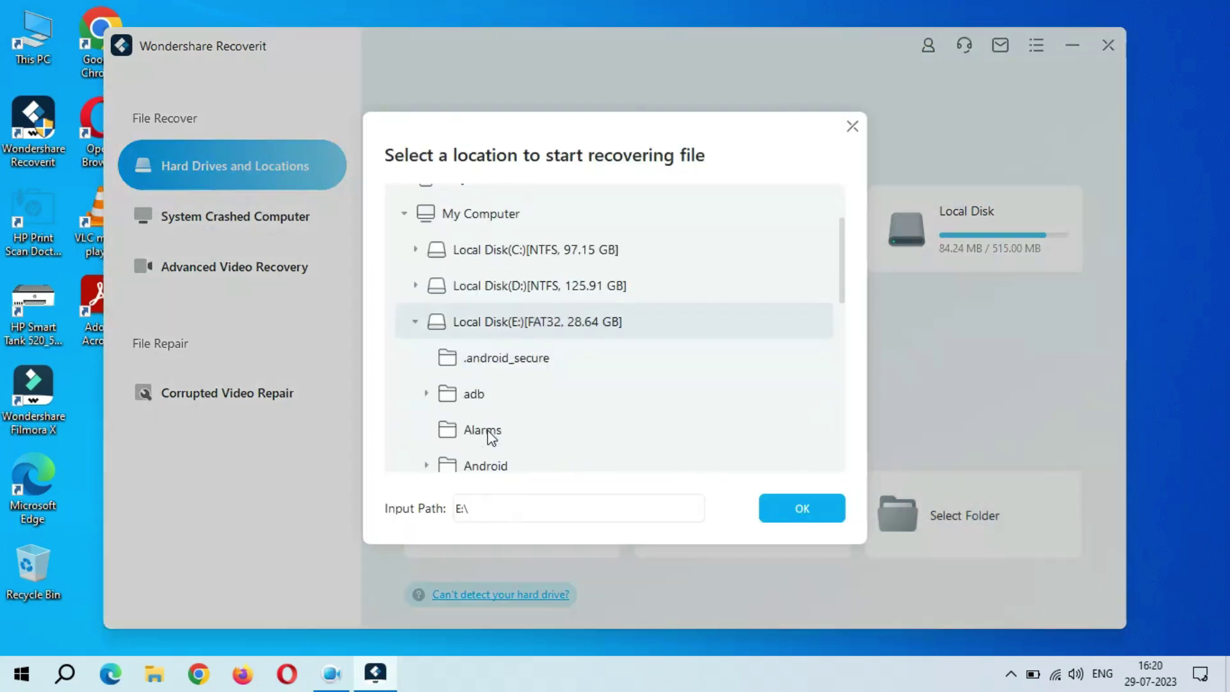
click(498, 378)
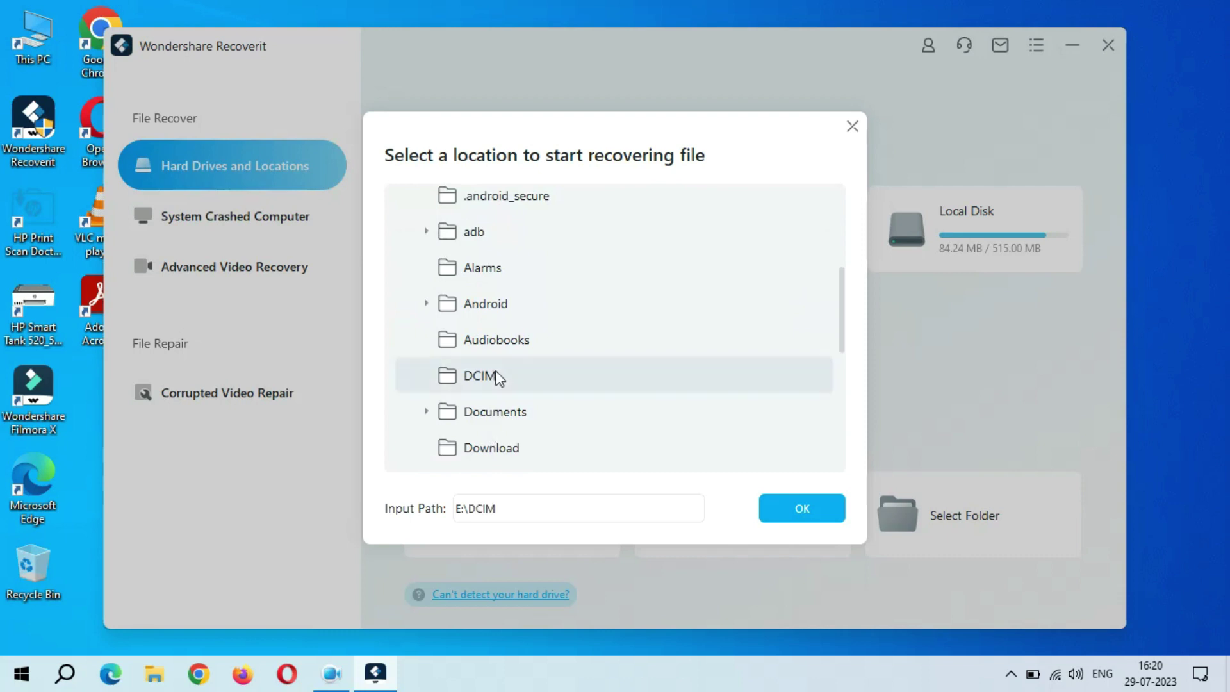
click(804, 509)
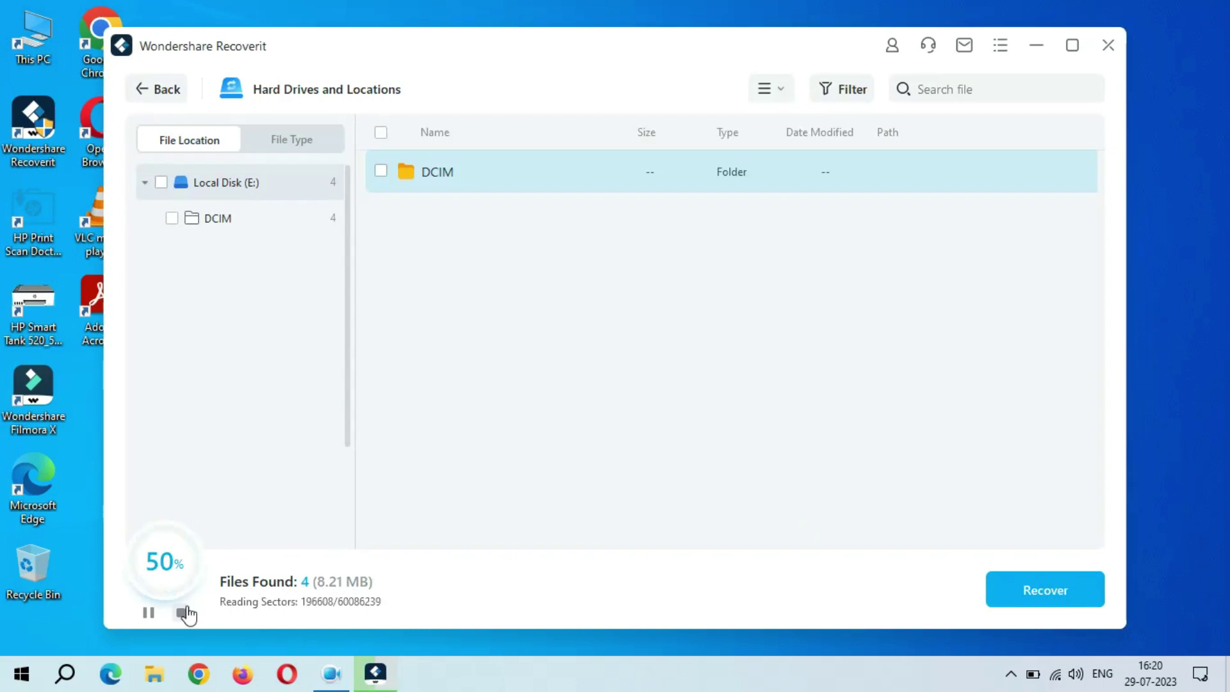
- Open the DCIM folder in the scan results, stop the scan early and dismiss the completion notice
double_click(466, 173)
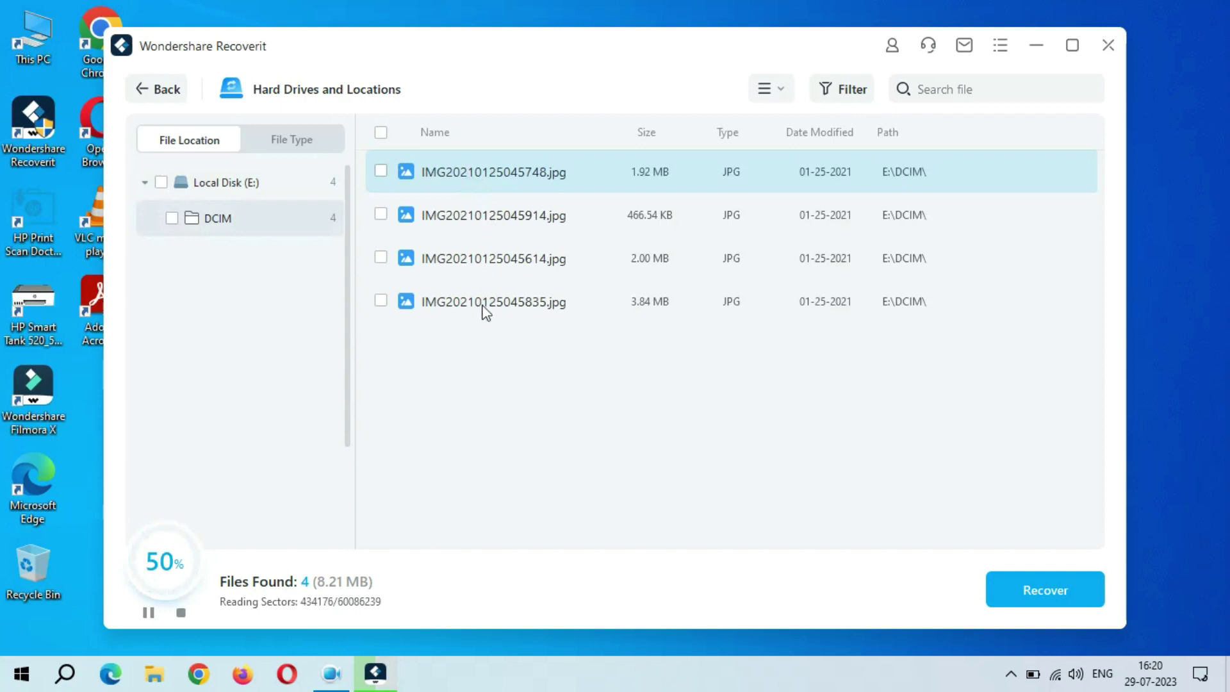
click(181, 613)
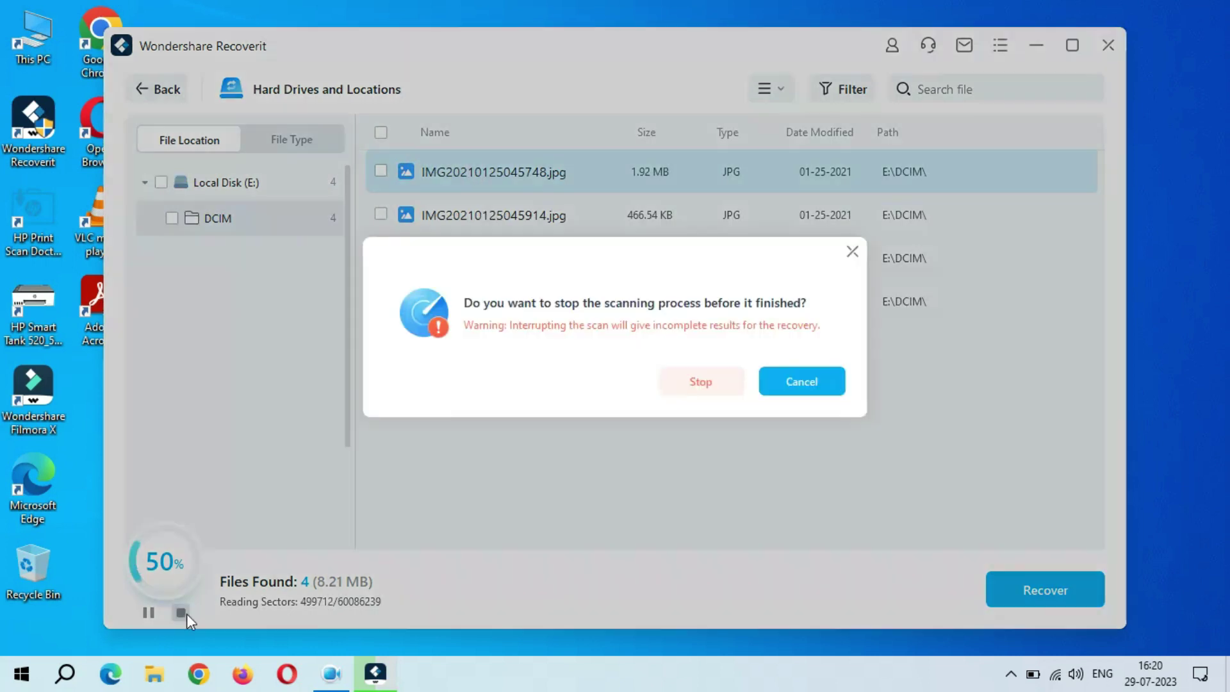
click(720, 388)
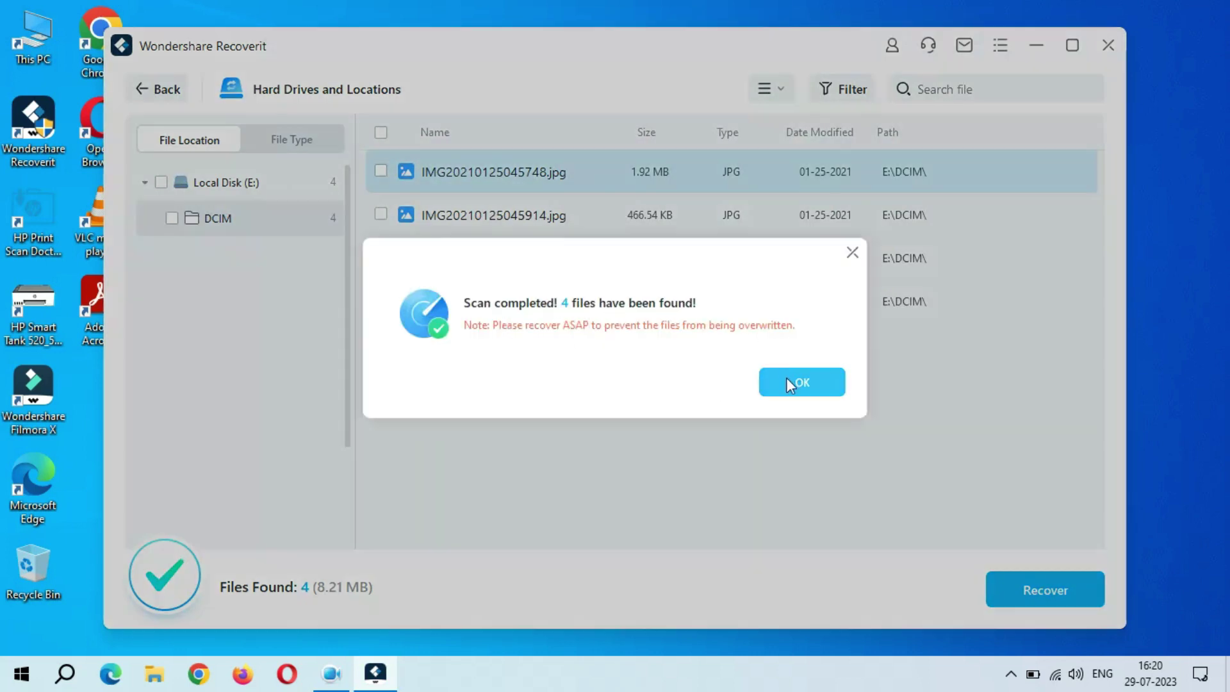
click(801, 384)
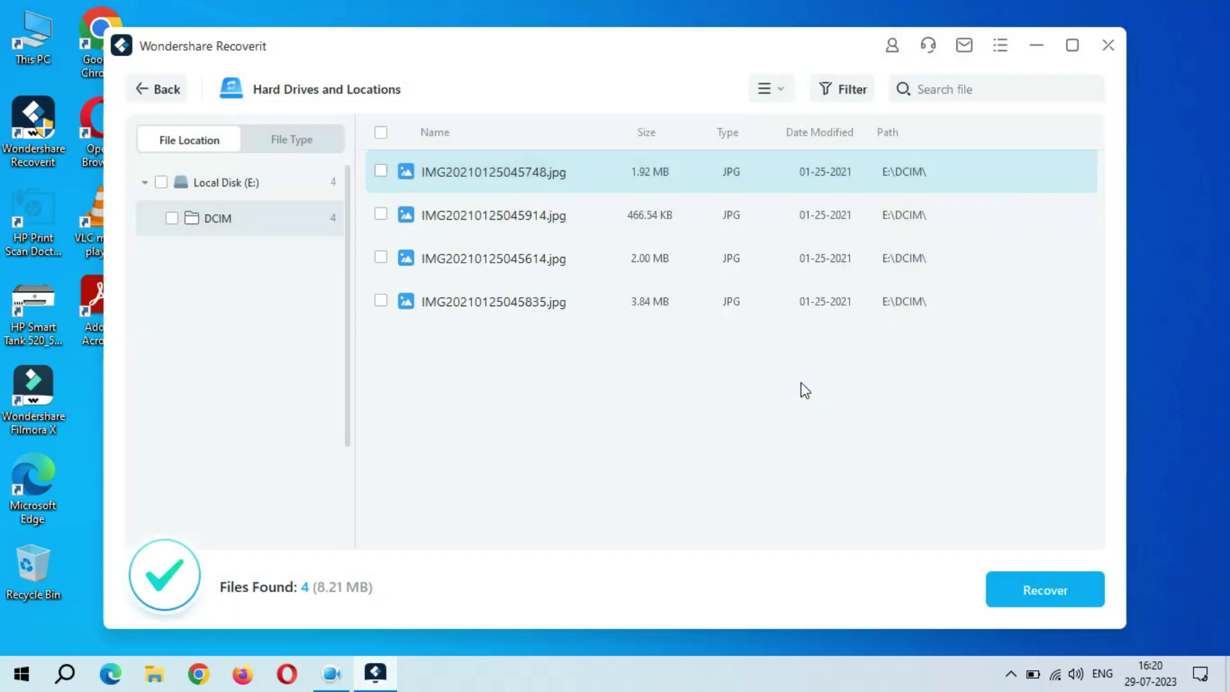
- Recover all the found photos into a new folder on Local Disk (D:), entering recoverit as the folder name
click(381, 135)
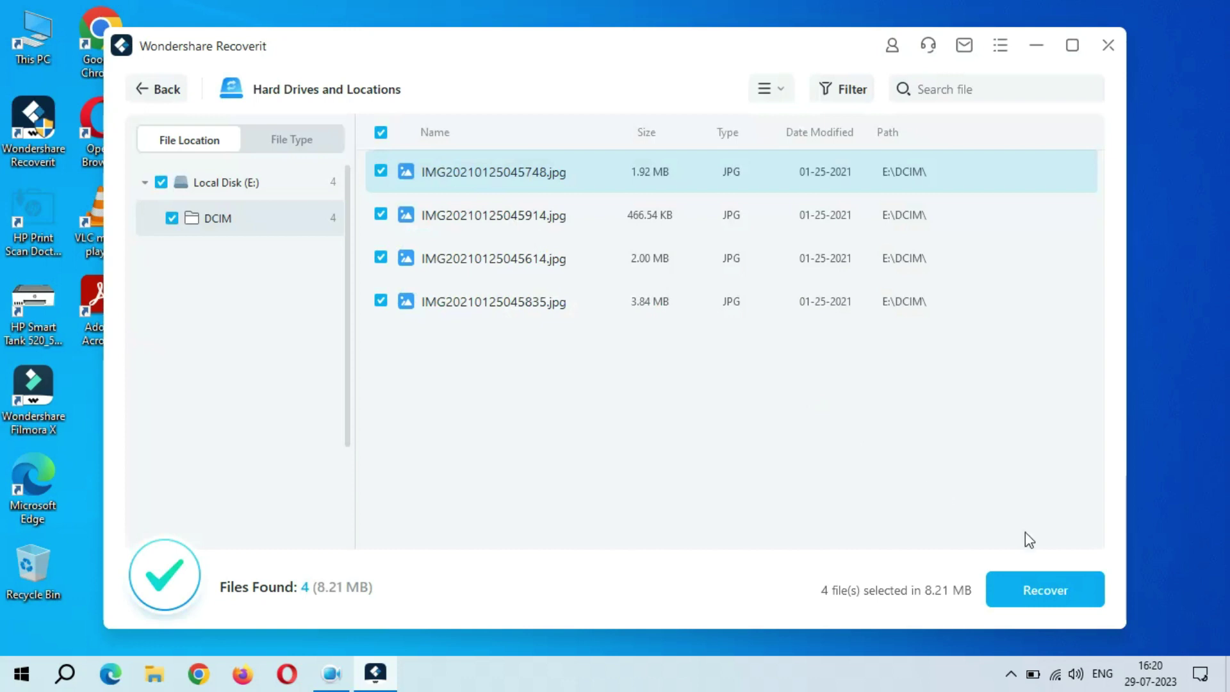
click(1042, 590)
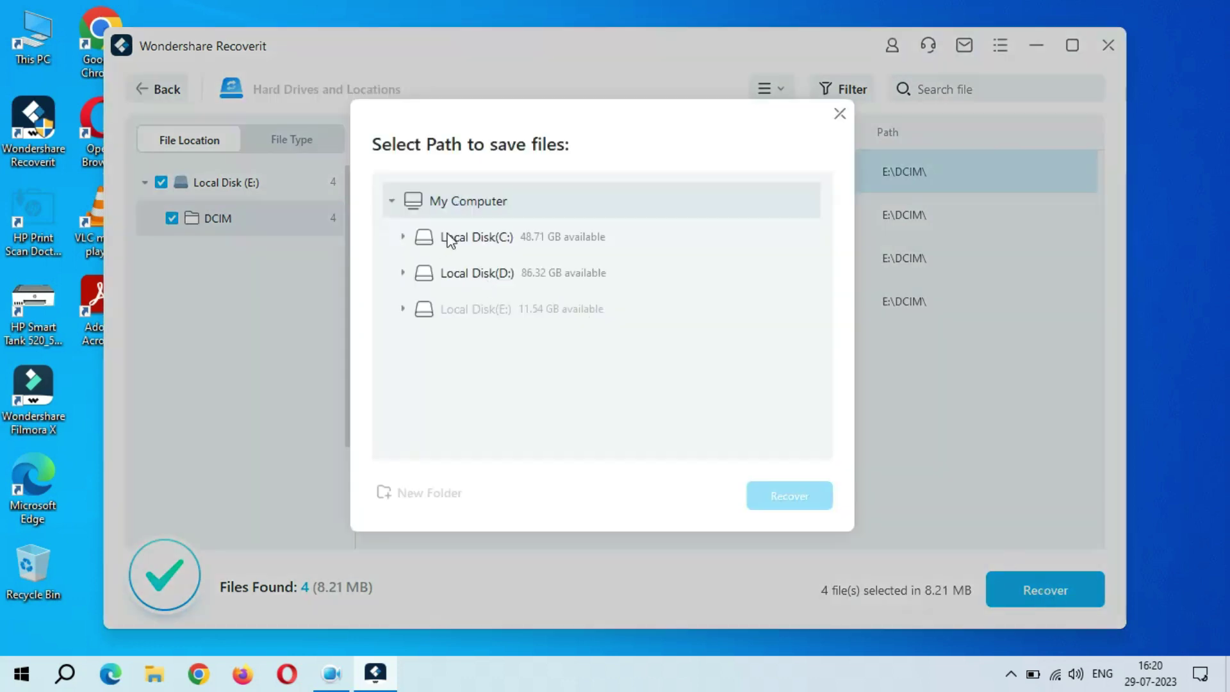
click(456, 267)
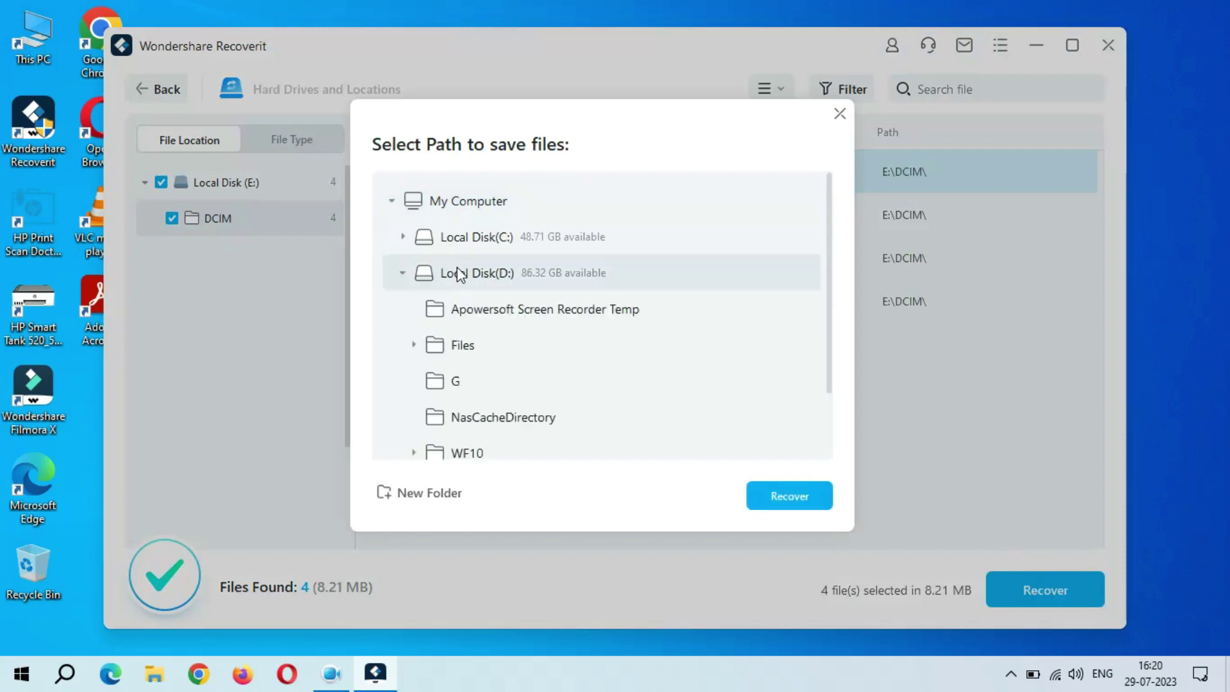
scroll(456, 266, down, 1)
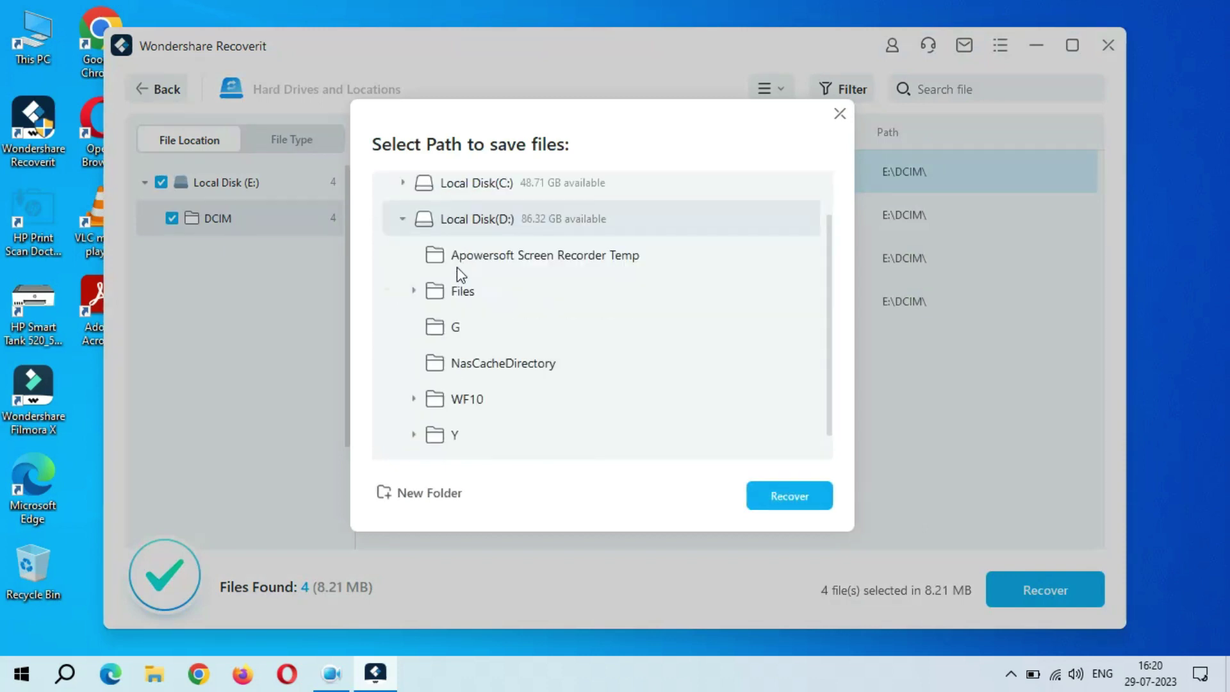
click(422, 499)
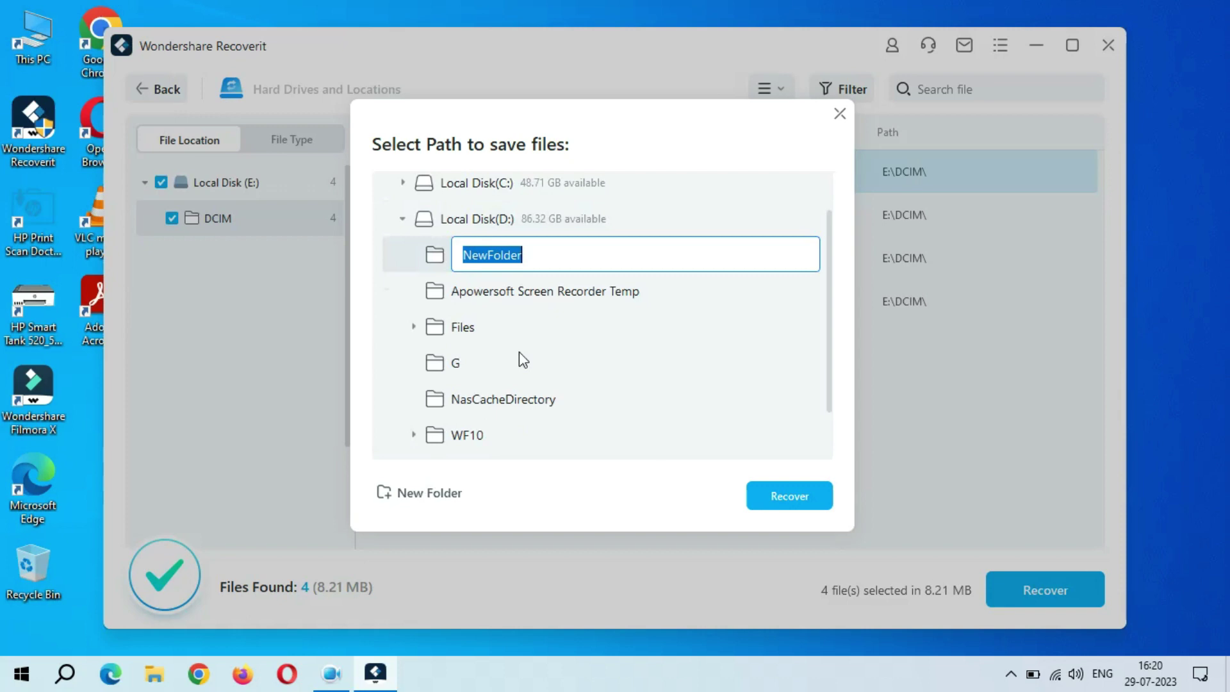
text(recover)
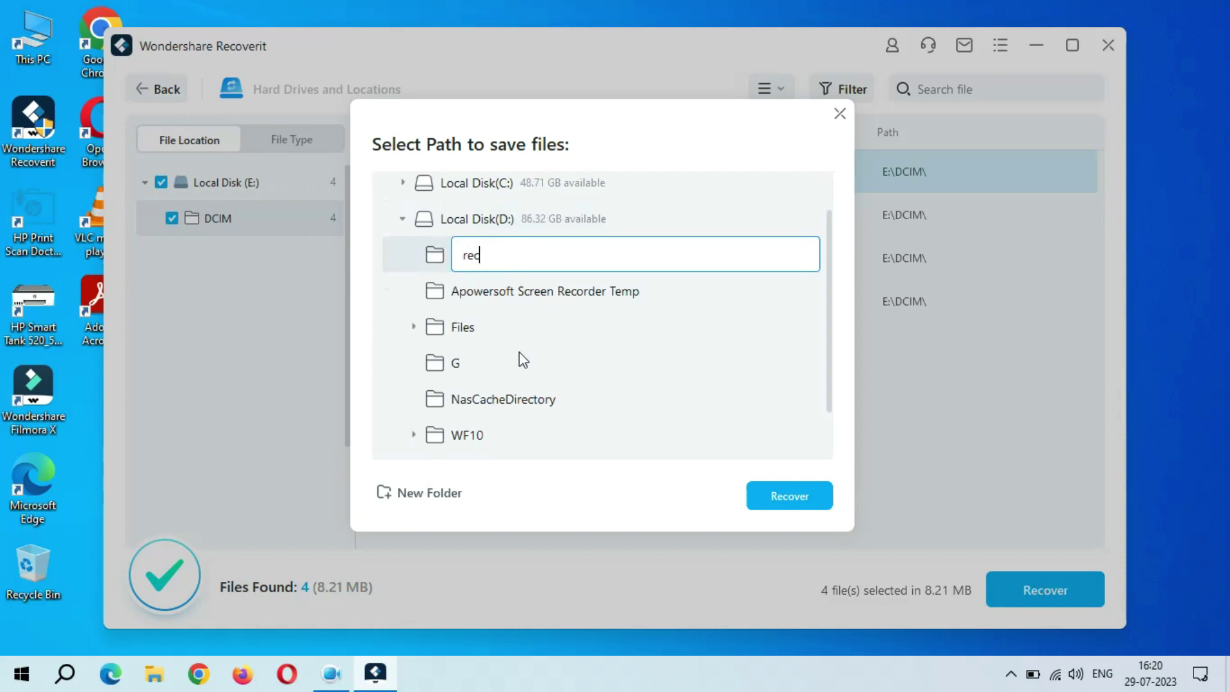
text(it)
click(792, 499)
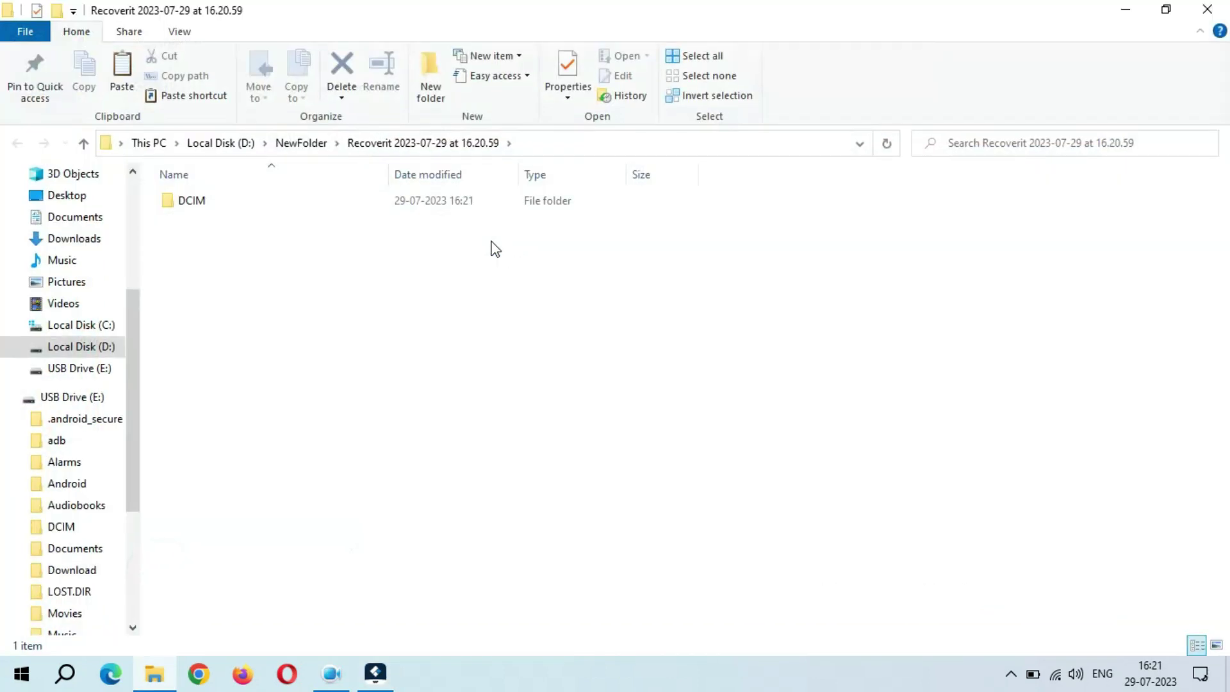
double_click(269, 201)
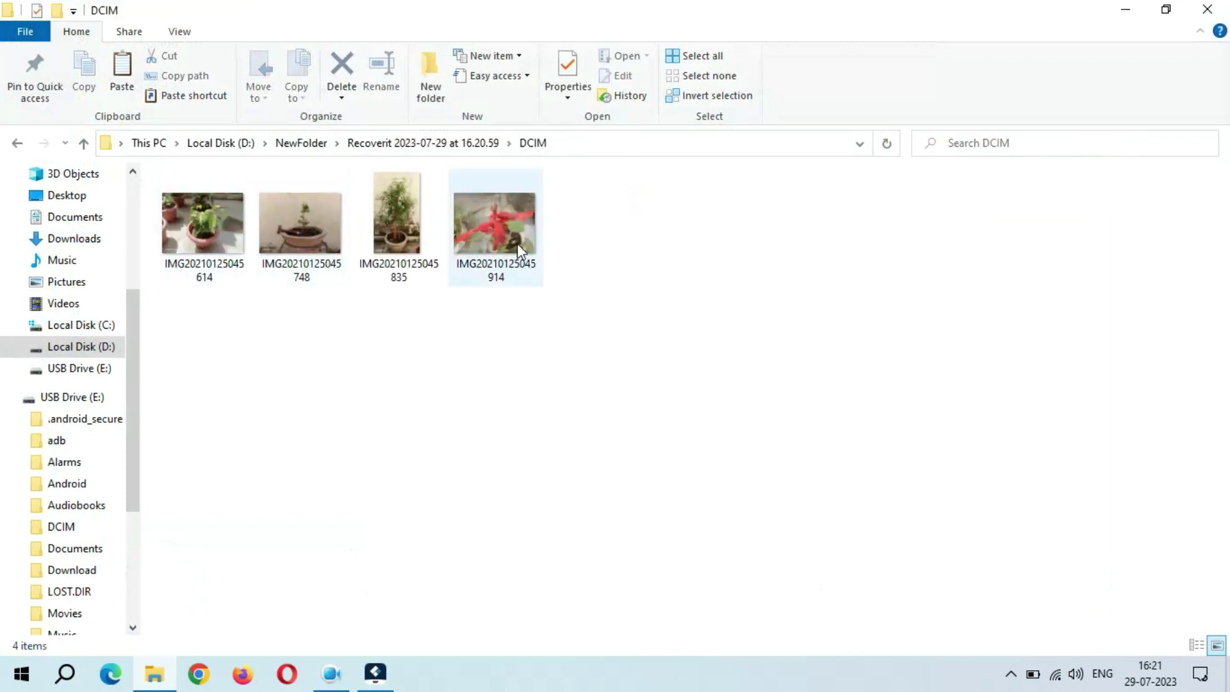
click(192, 238)
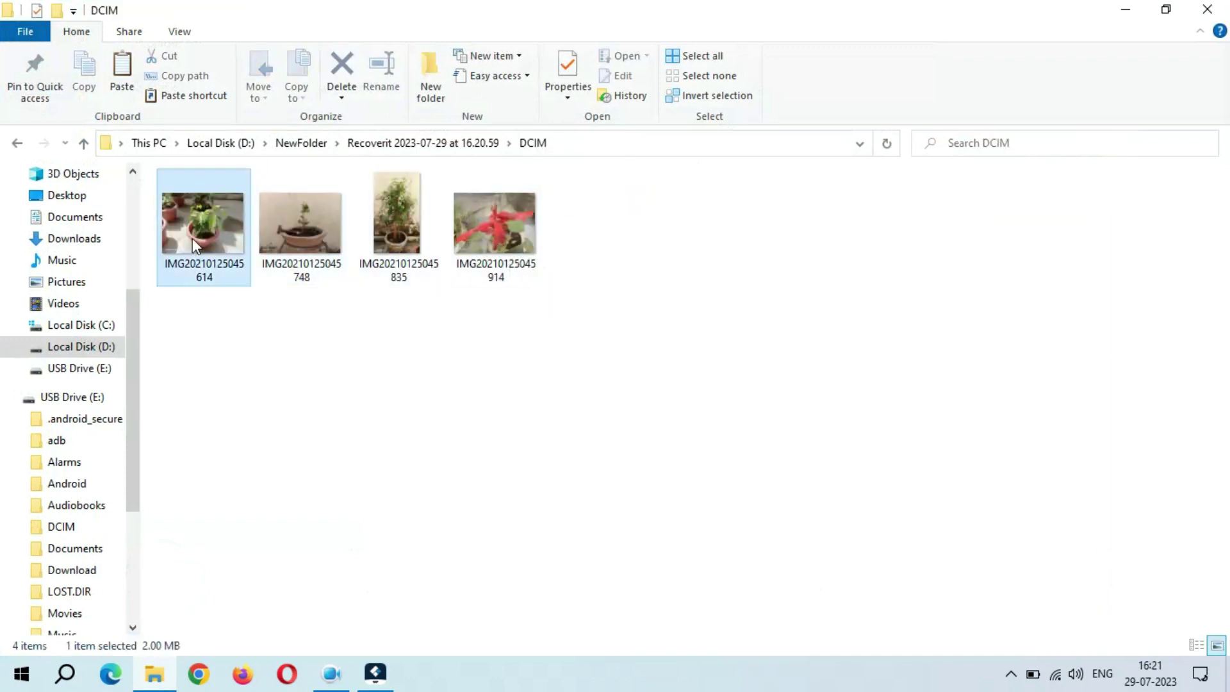
double_click(192, 237)
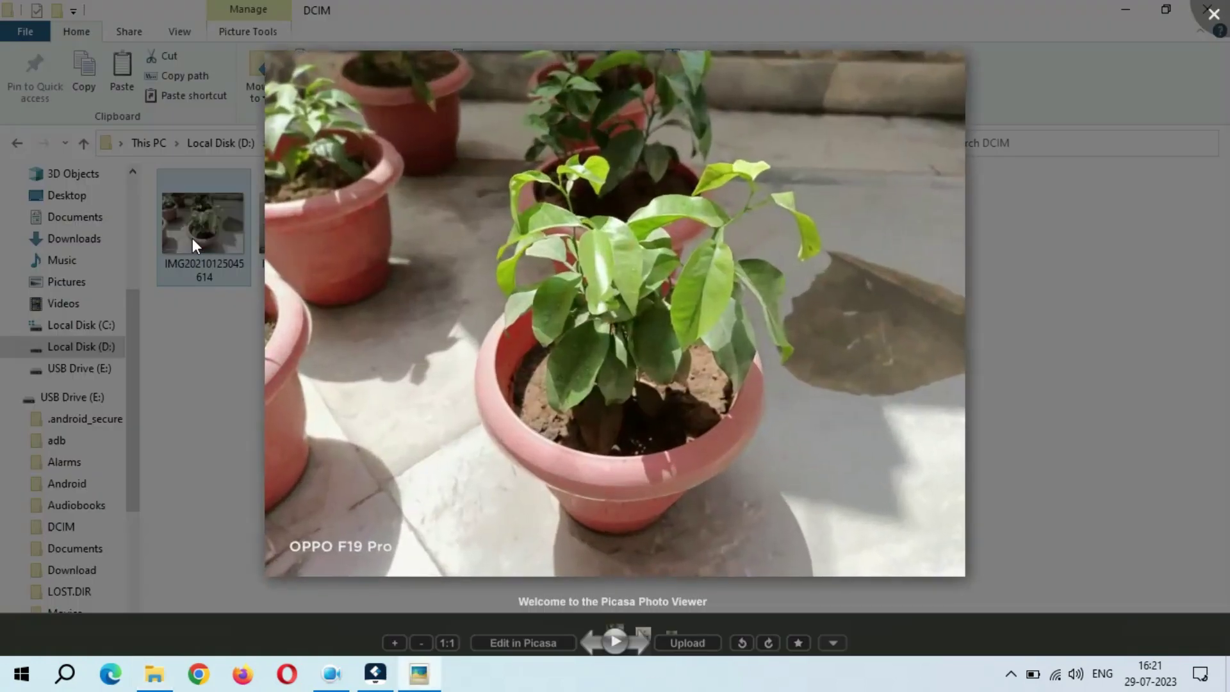
key(Right)
key(Right)
key(Right)
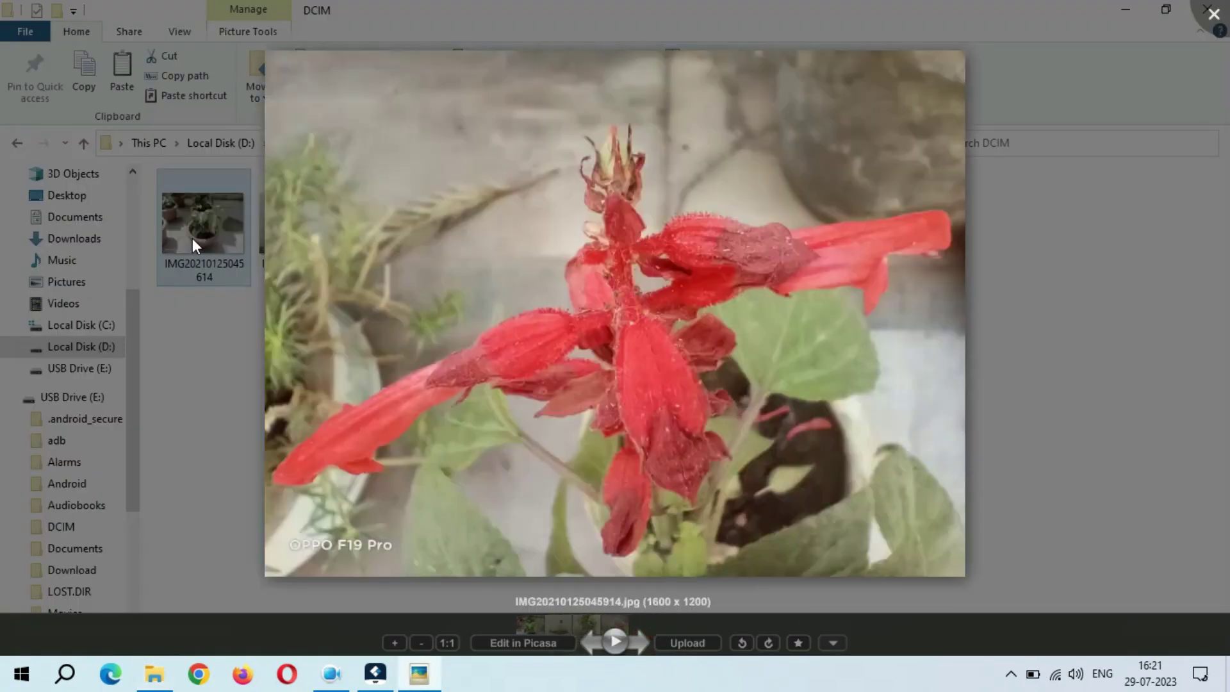
key(Left)
key(Left)
key(Left)
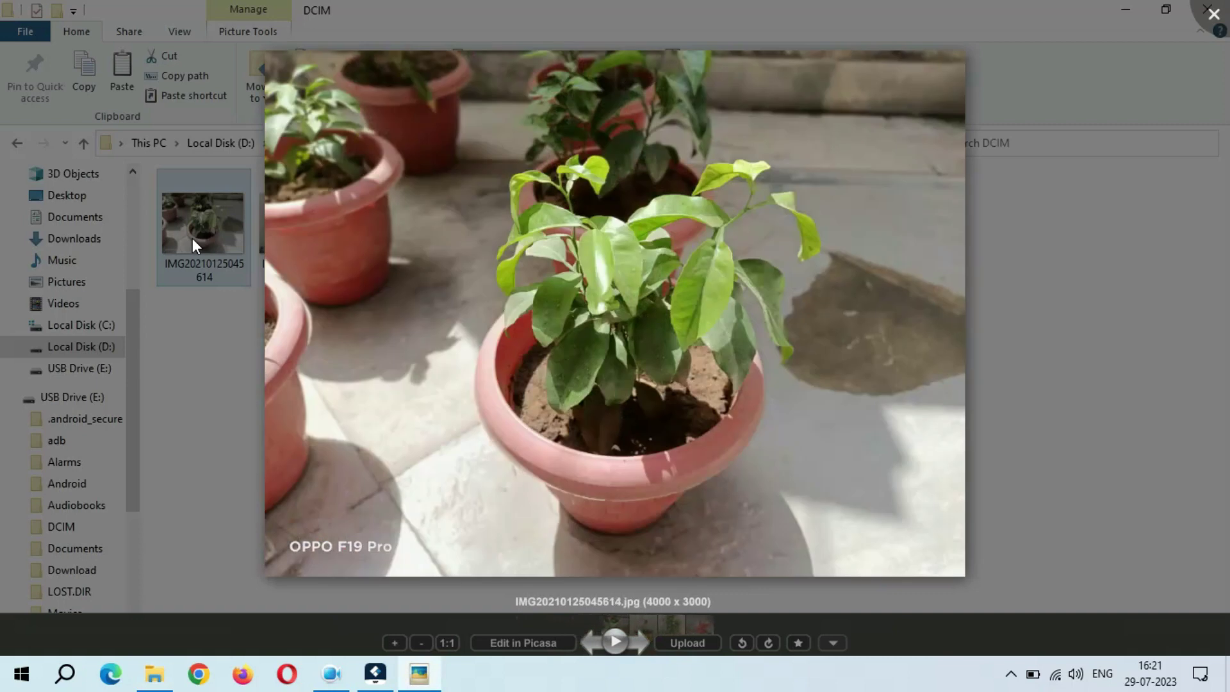
key(Right)
key(Right)
key(Right)
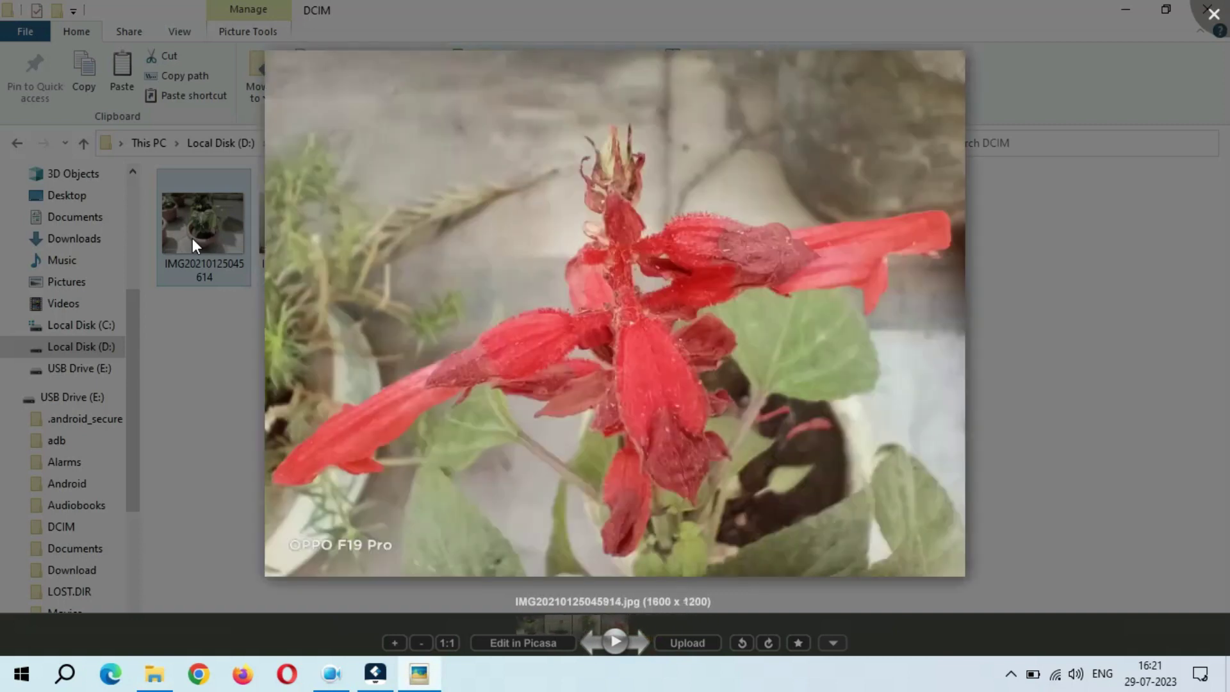
click(1201, 20)
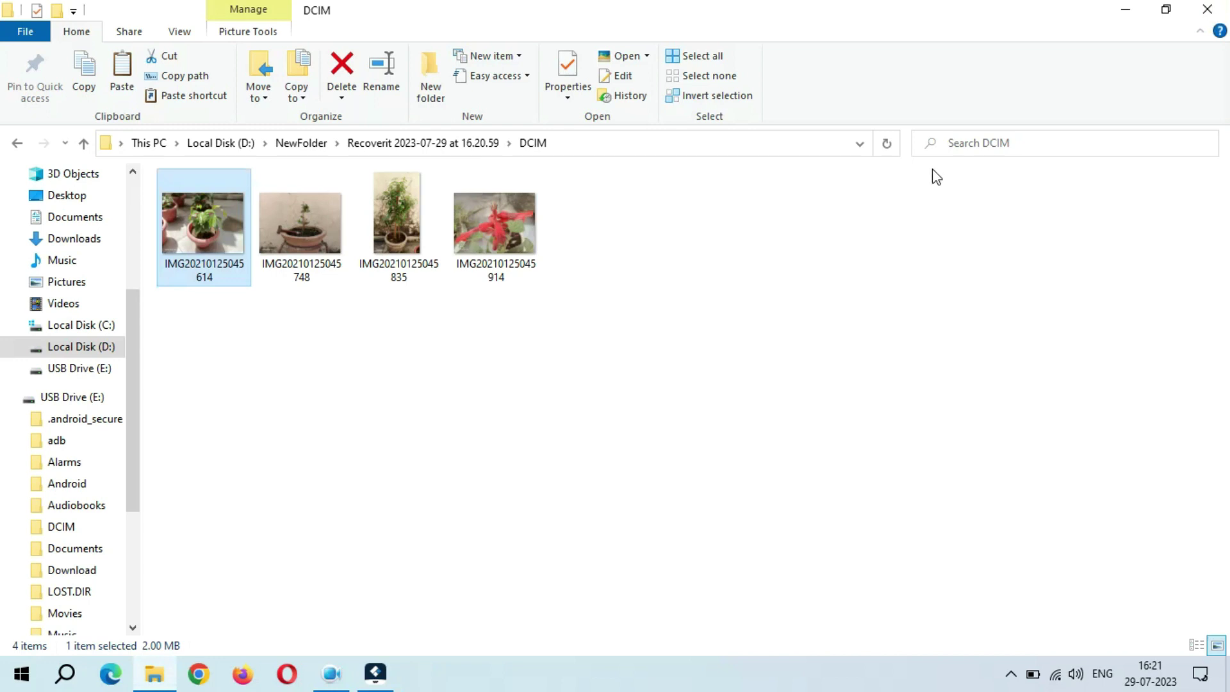
- Close the recovered folder's window and exit Recoverit, abandoning the current scan results
click(1206, 9)
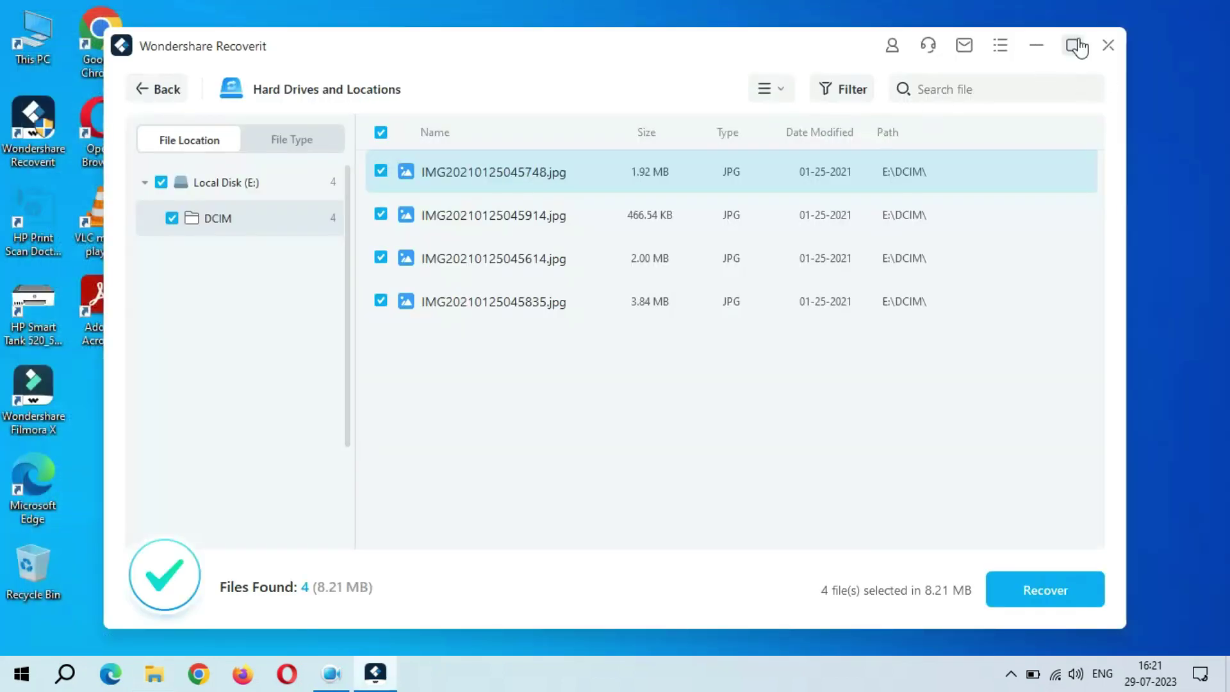
click(1107, 47)
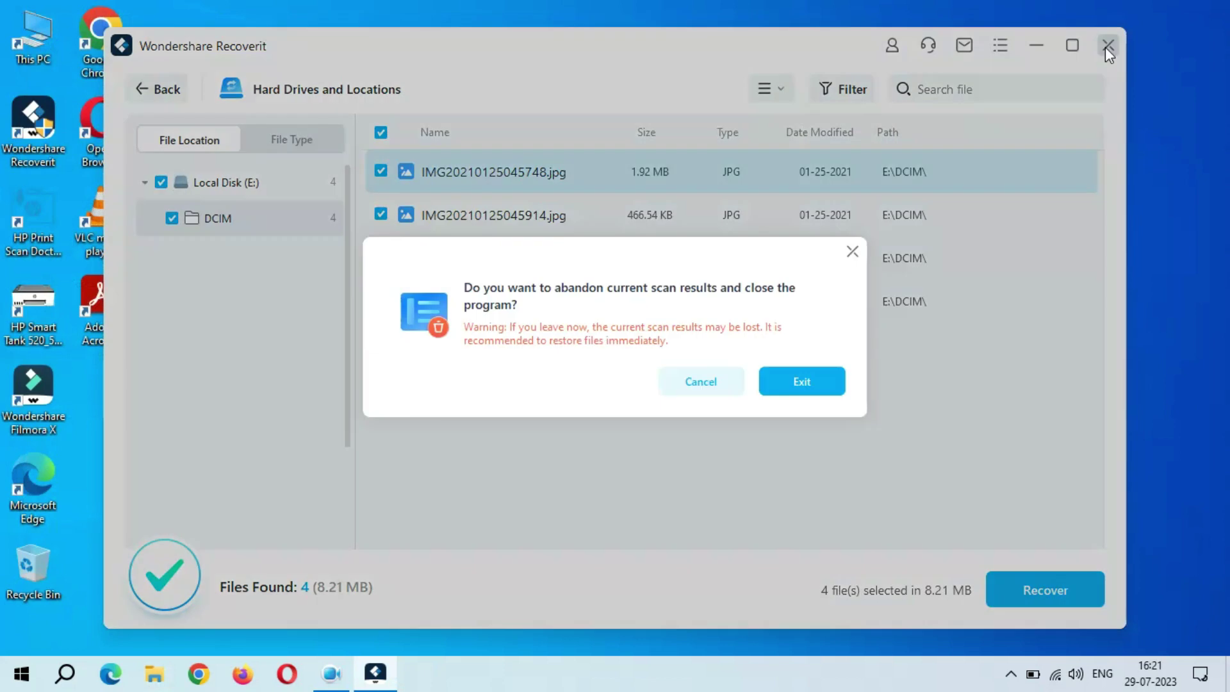
click(806, 374)
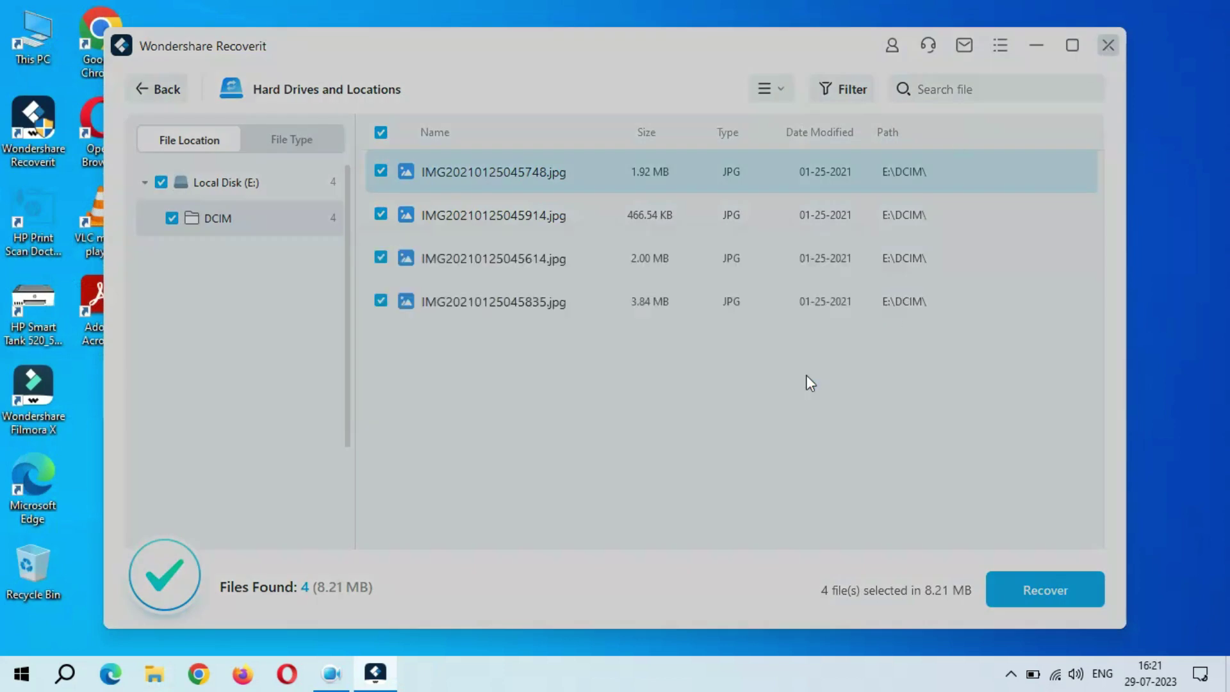